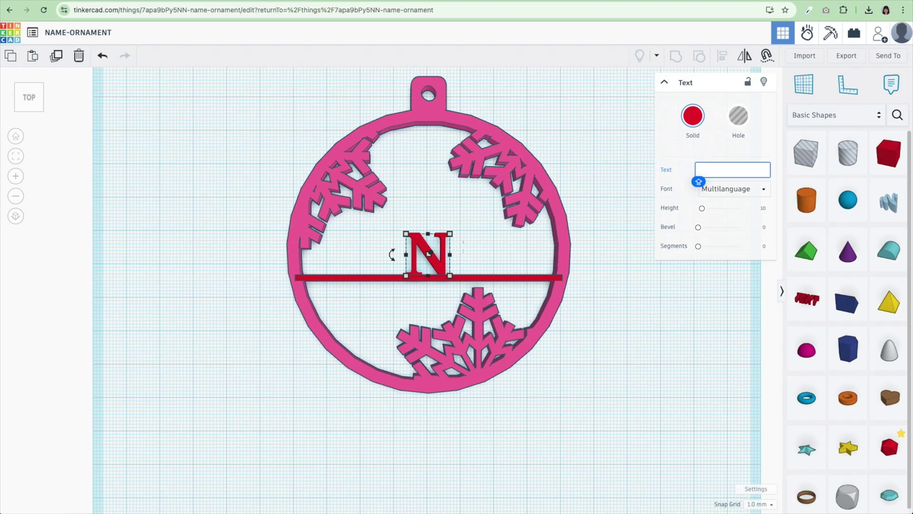
# Enter the recipient's name in uppercase letters as the ornament's text
pyautogui.write('TYNDALL')
pyautogui.press('capslock')
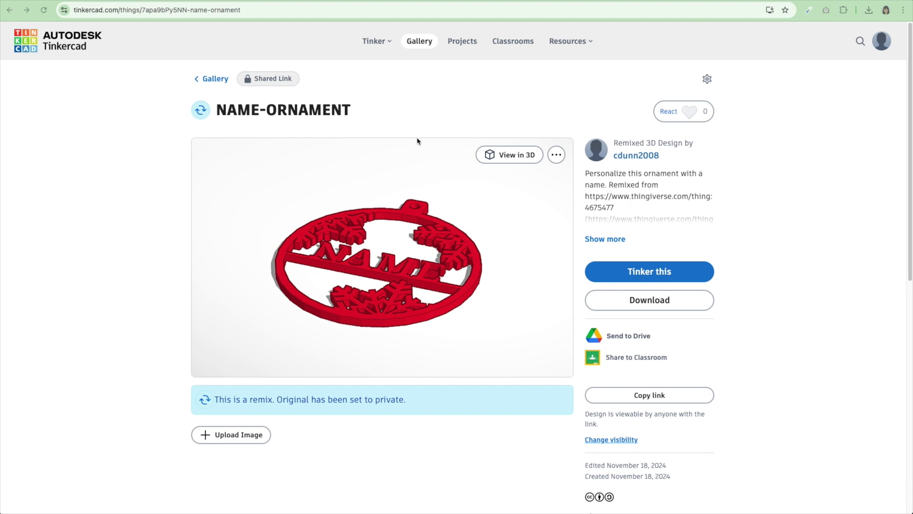
# Open the shared NAME-ORNAMENT design for editing and ungroup the ornament into its separate shapes
pyautogui.click(645, 283)
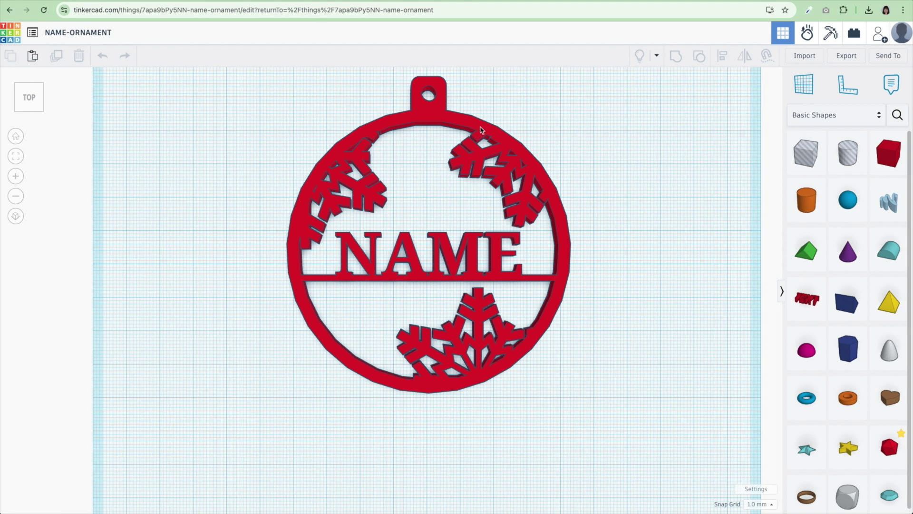
pyautogui.click(481, 129)
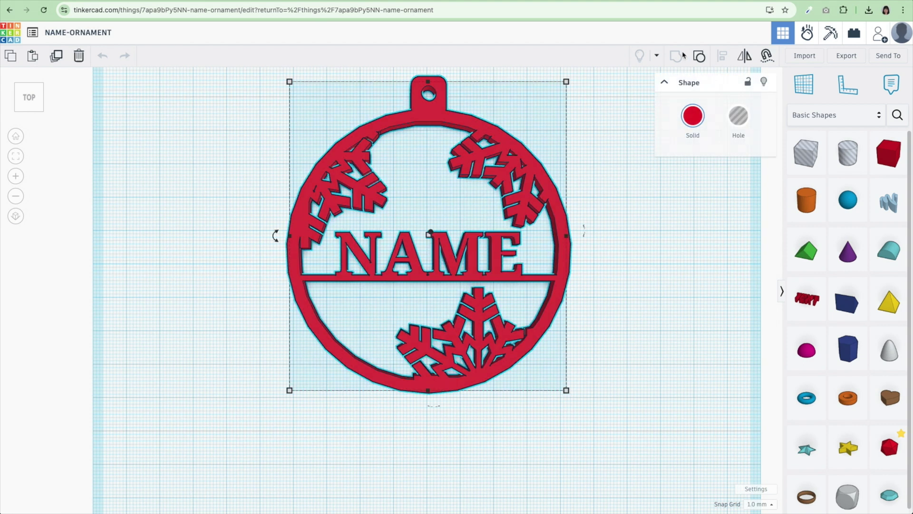
pyautogui.click(695, 65)
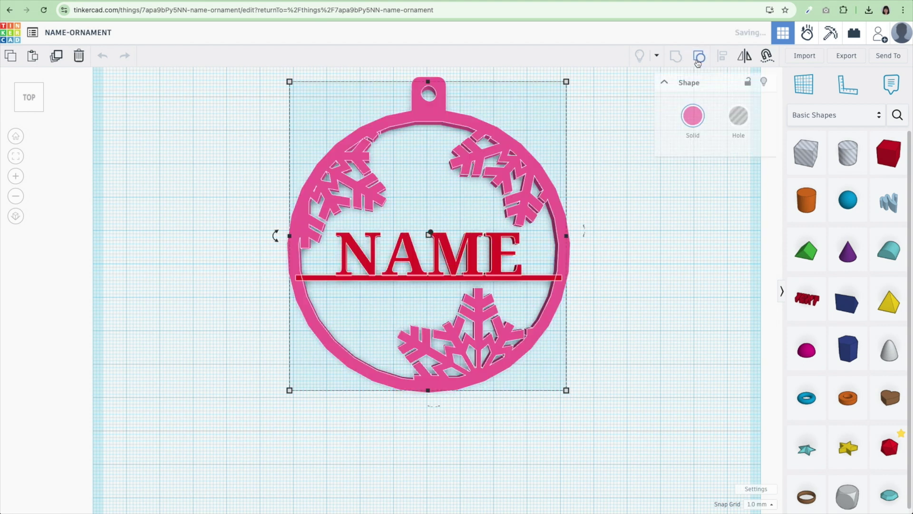
pyautogui.click(650, 181)
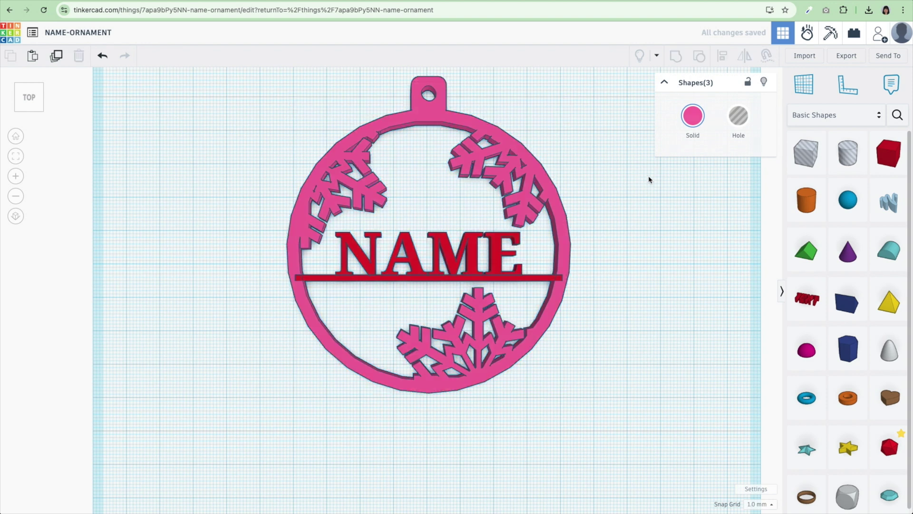
# Place a new text shape beside the ornament and delete it
pyautogui.click(501, 255)
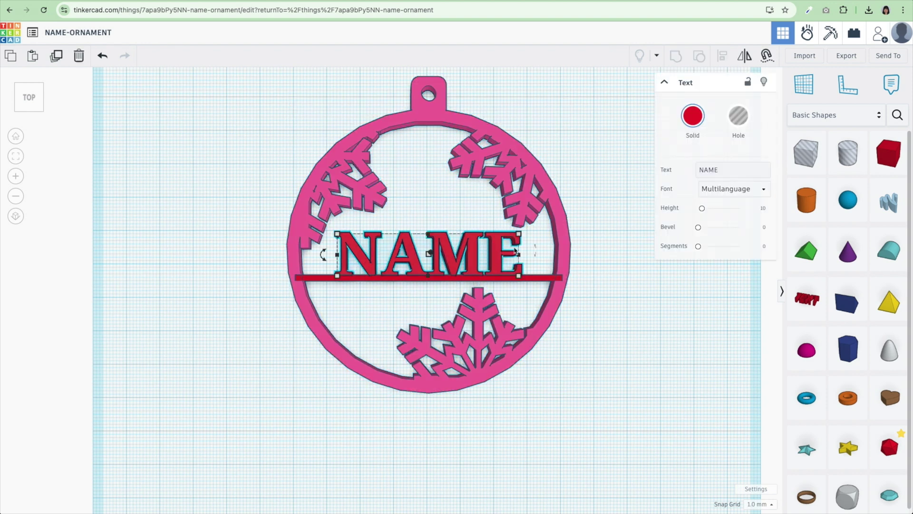
pyautogui.click(728, 172)
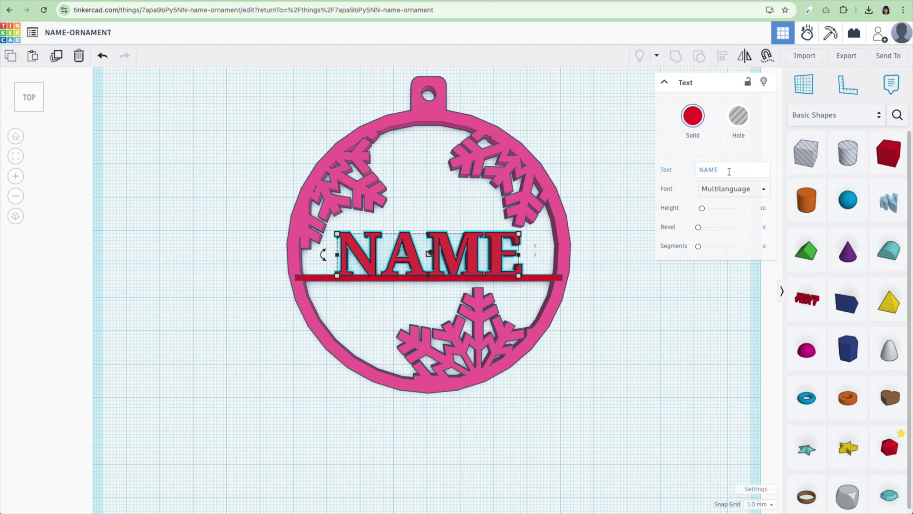
pyautogui.click(729, 172)
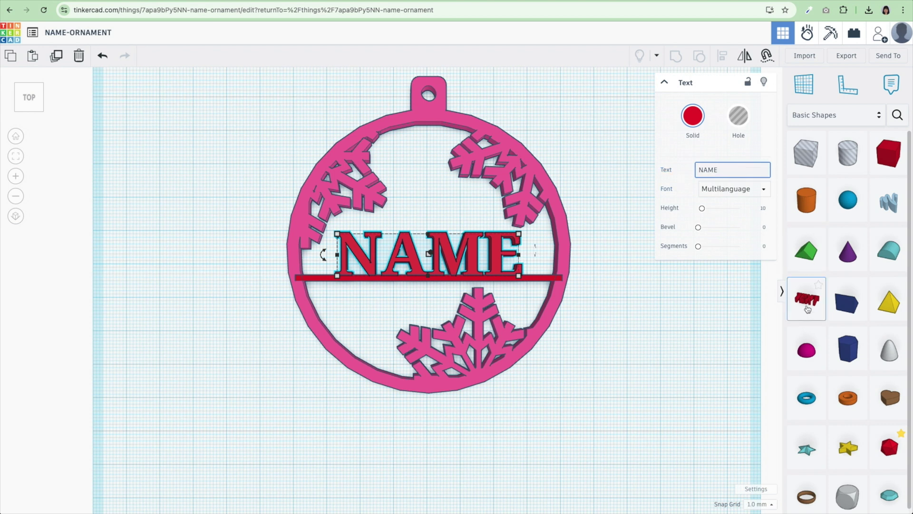
pyautogui.moveTo(810, 305); pyautogui.dragTo(628, 356)
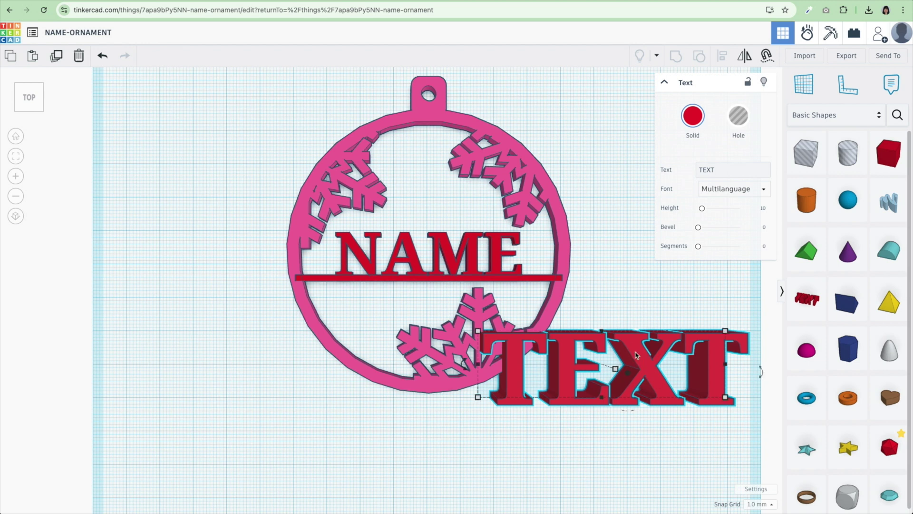
pyautogui.press('Delete')
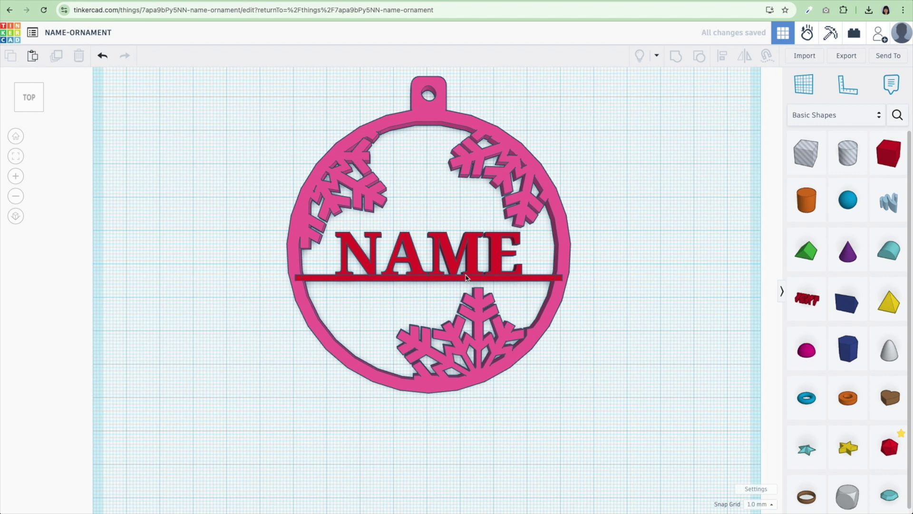
# Replace the NAME text inside the ornament with the recipient's name in uppercase letters
pyautogui.click(476, 265)
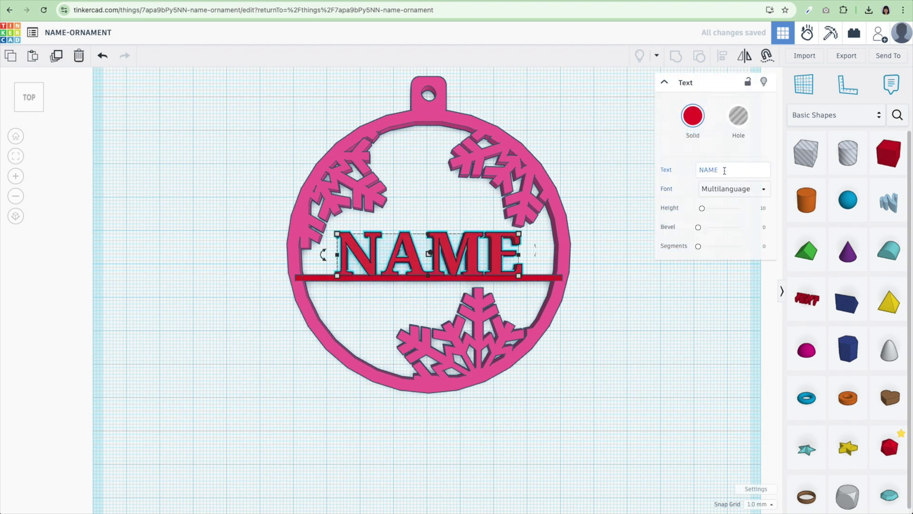
pyautogui.click(726, 170)
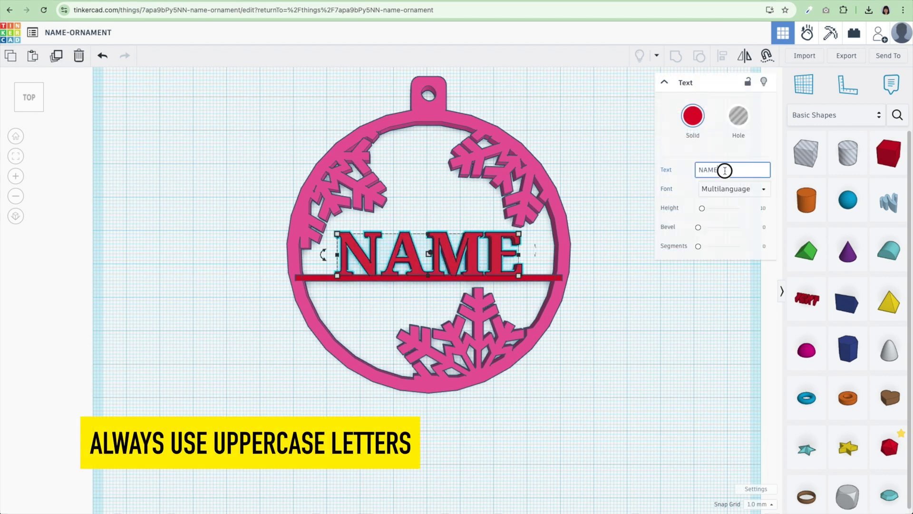
pyautogui.press('capslock')
pyautogui.press('BackSpace')
pyautogui.press('BackSpace')
pyautogui.press('BackSpace')
pyautogui.press('BackSpace')
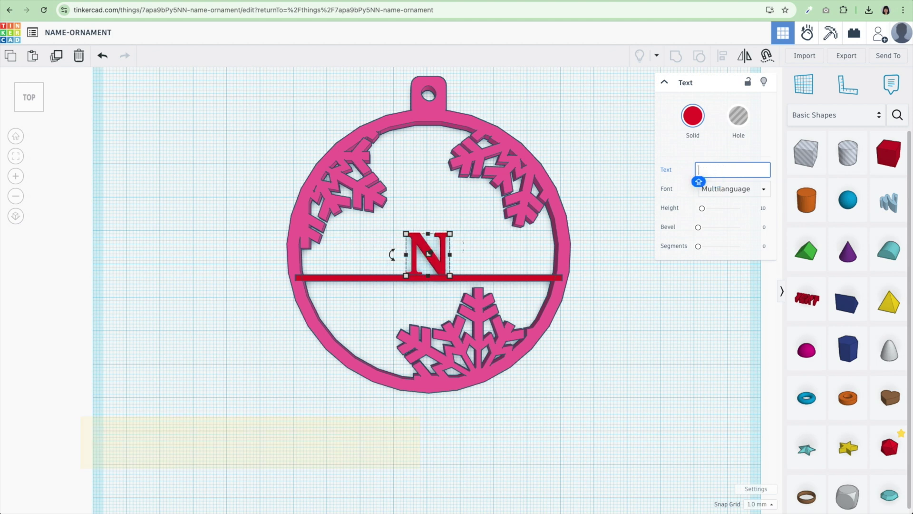
pyautogui.write('TYNDALL')
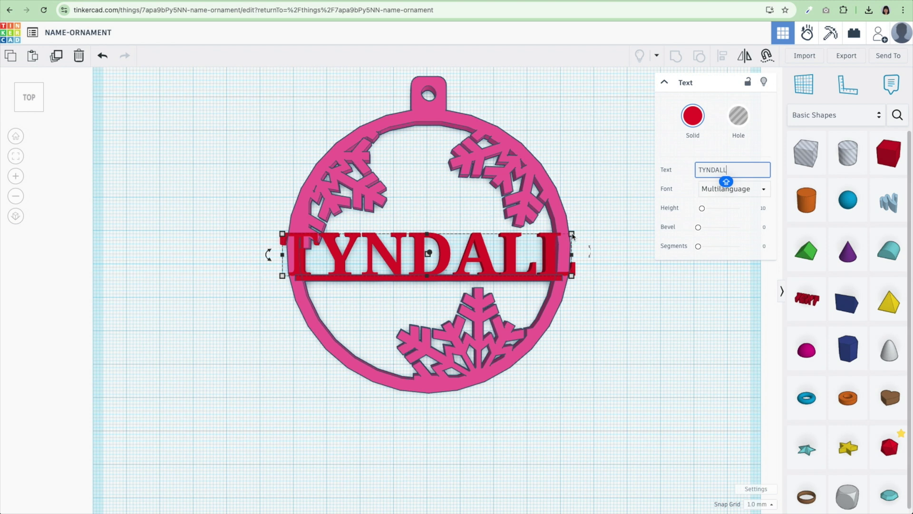
# Scale the name down to fit inside the ring and move it to the centre above the crossbar
pyautogui.keyDown('shift'); pyautogui.moveTo(572, 235); pyautogui.dragTo(521, 242); pyautogui.keyUp('shift')
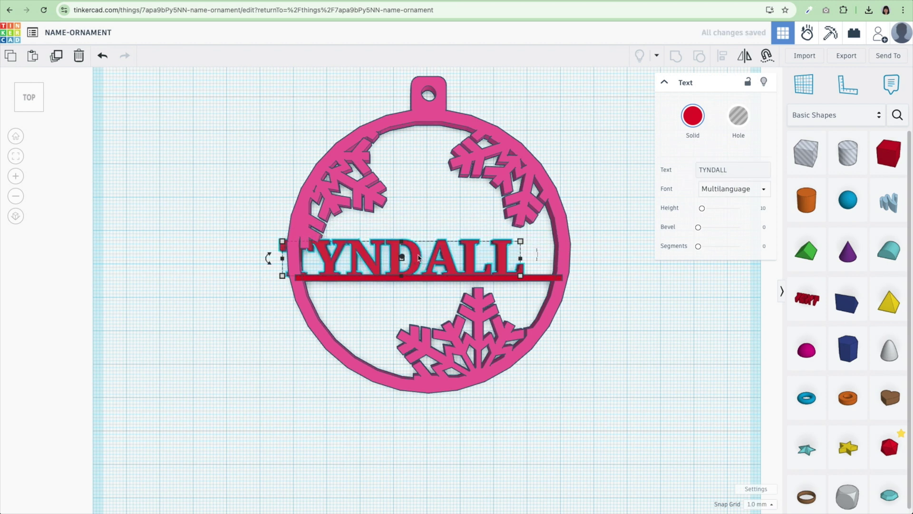
pyautogui.moveTo(418, 258); pyautogui.dragTo(444, 254)
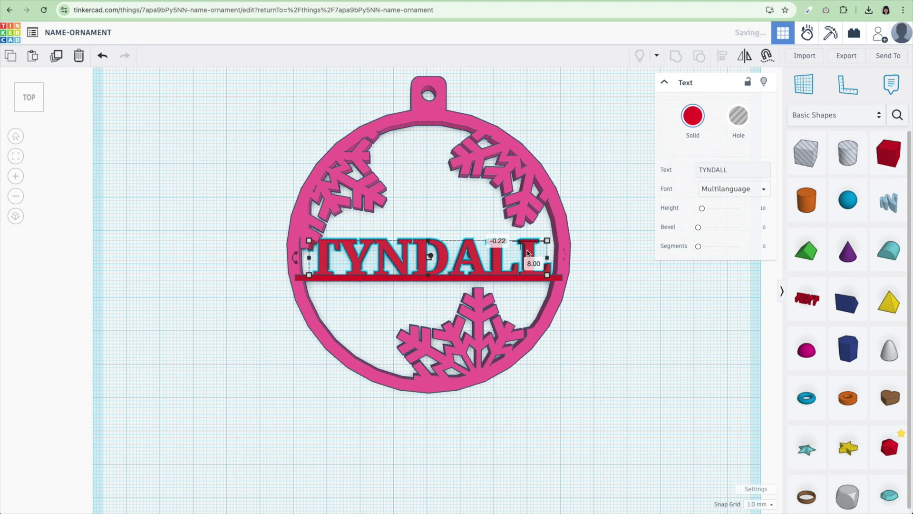
pyautogui.moveTo(547, 241); pyautogui.dragTo(541, 244)
# Check the ornament ring's thickness and set the name text's thickness to 3.5 mm to match
pyautogui.scroll(5, 507, 299)
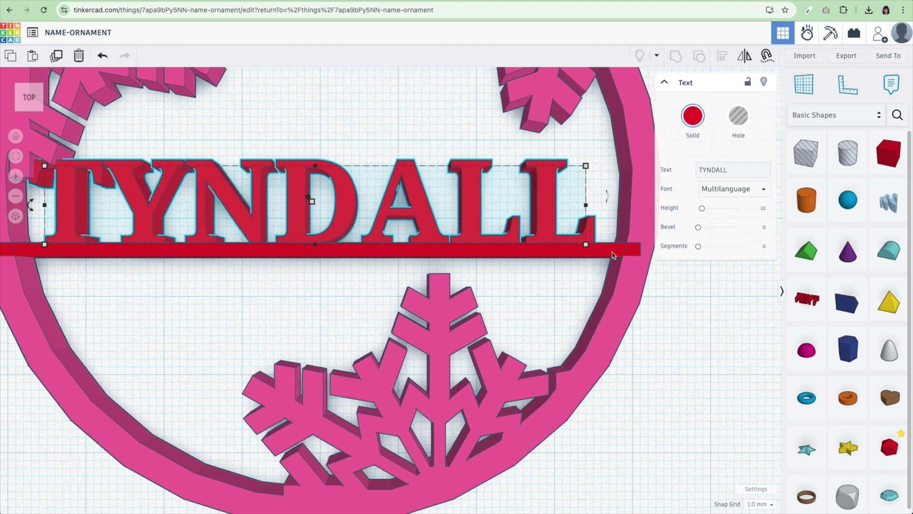
pyautogui.click(632, 265)
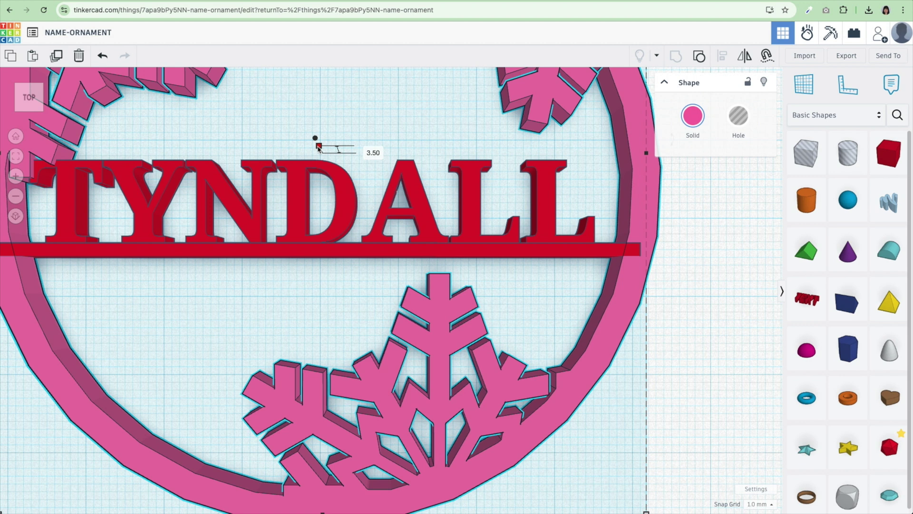
pyautogui.click(340, 183)
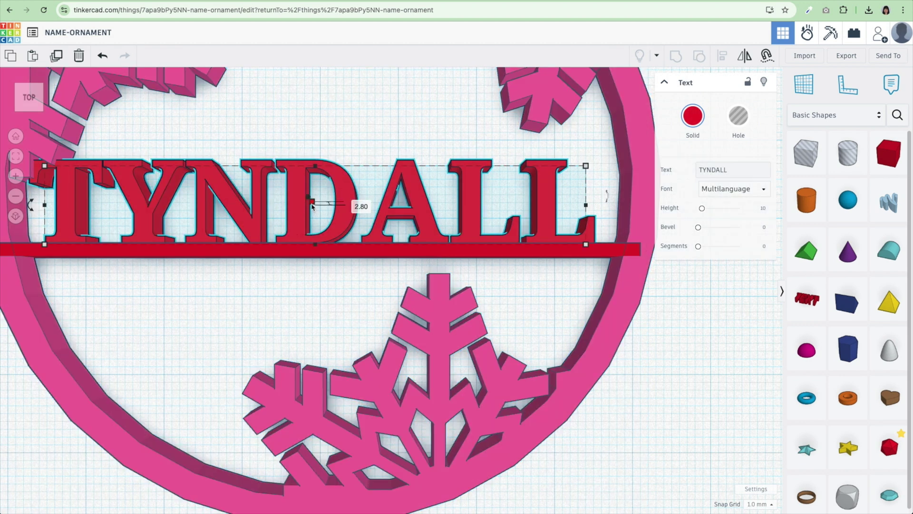
pyautogui.click(361, 207)
pyautogui.write('3')
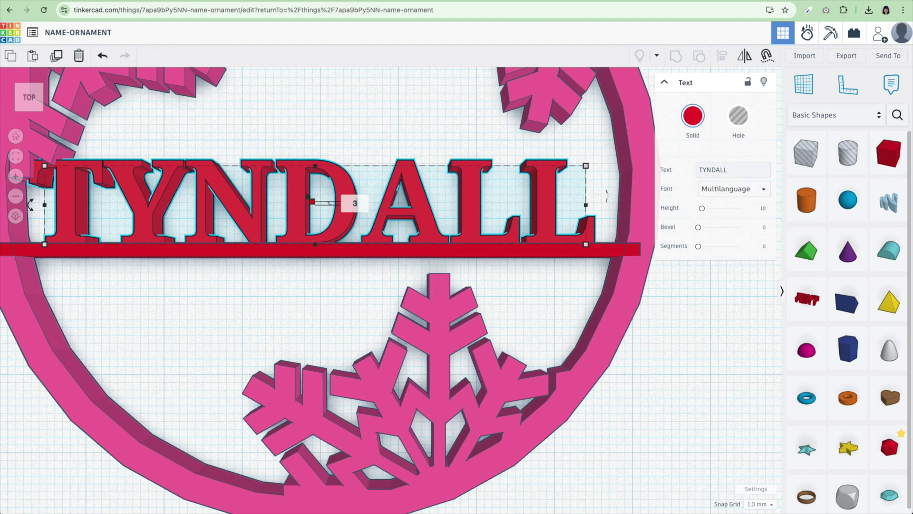
pyautogui.write('.5')
pyautogui.press('Return')
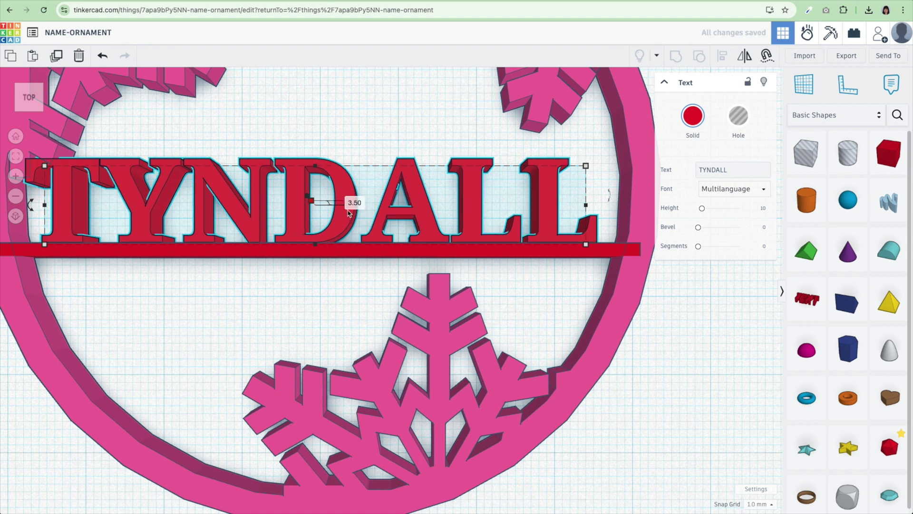
# Move the name down onto the crossbar, set the snap grid to 0.1 mm and nudge the name slightly back up
pyautogui.moveTo(348, 213); pyautogui.dragTo(356, 217)
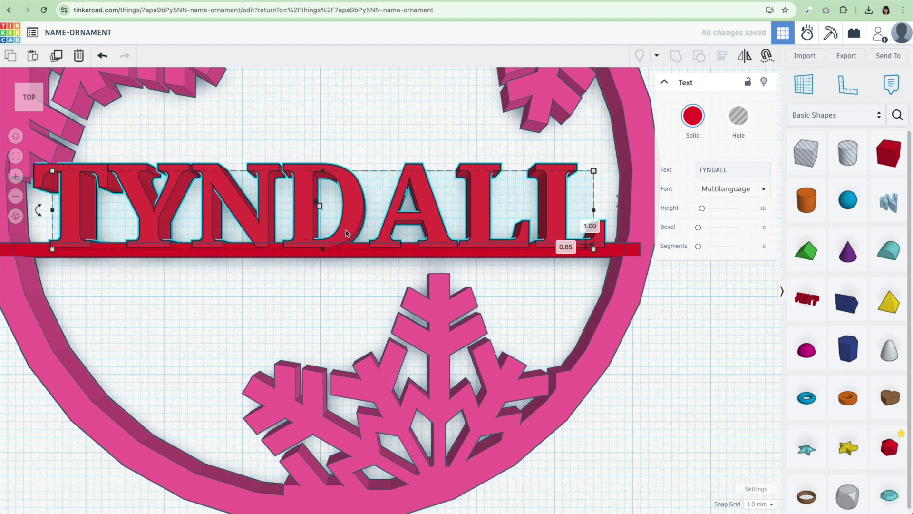
pyautogui.click(759, 504)
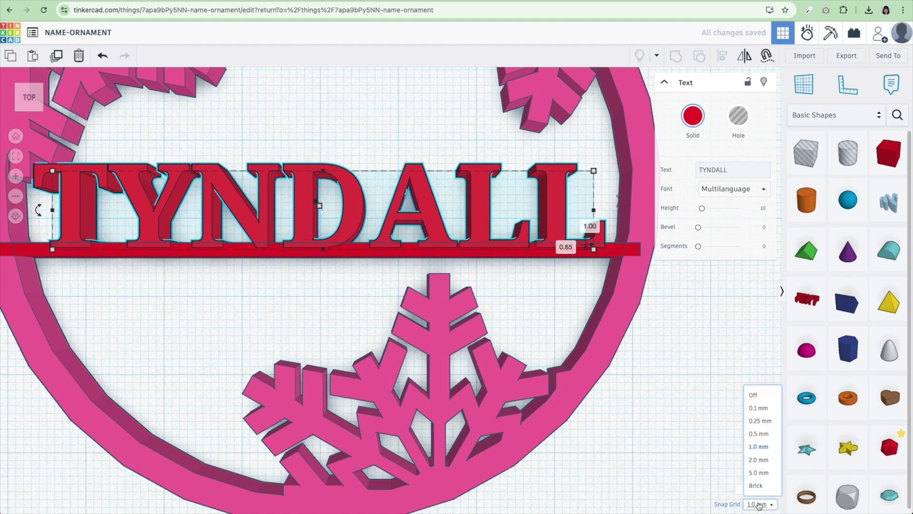
pyautogui.click(757, 408)
pyautogui.press('Up')
pyautogui.press('Up')
pyautogui.press('Up')
pyautogui.press('Up')
pyautogui.press('Up')
pyautogui.press('Up')
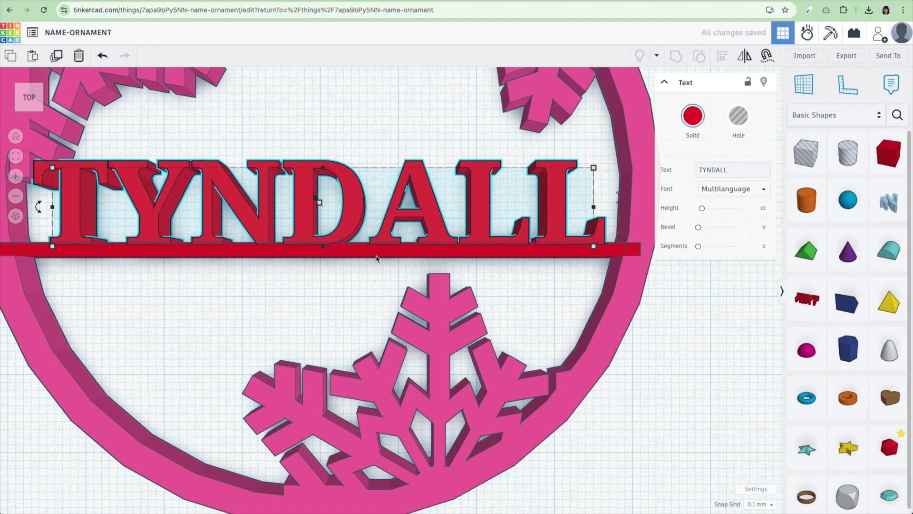
pyautogui.scroll(-1, 297, 257)
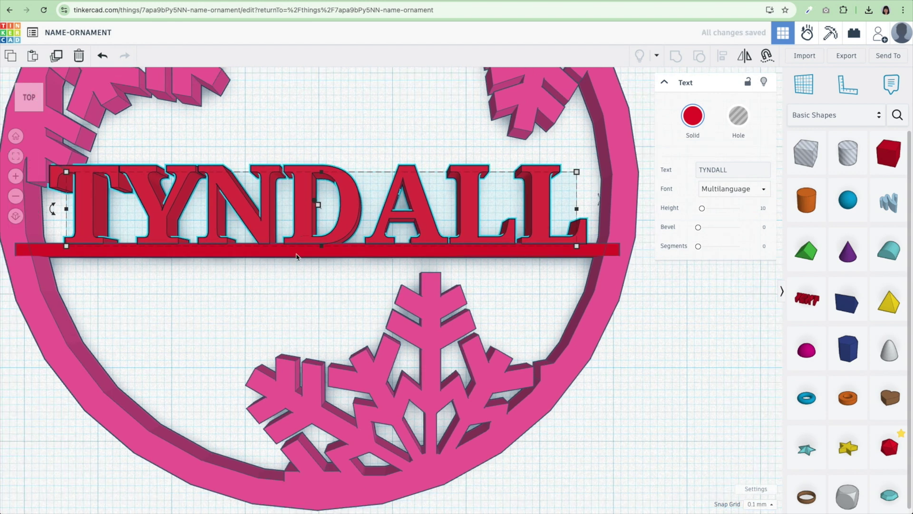
pyautogui.scroll(-1, 296, 257)
# Select the ring, crossbar and name, and align them on their shared horizontal centre
pyautogui.click(566, 412)
pyautogui.press('f')
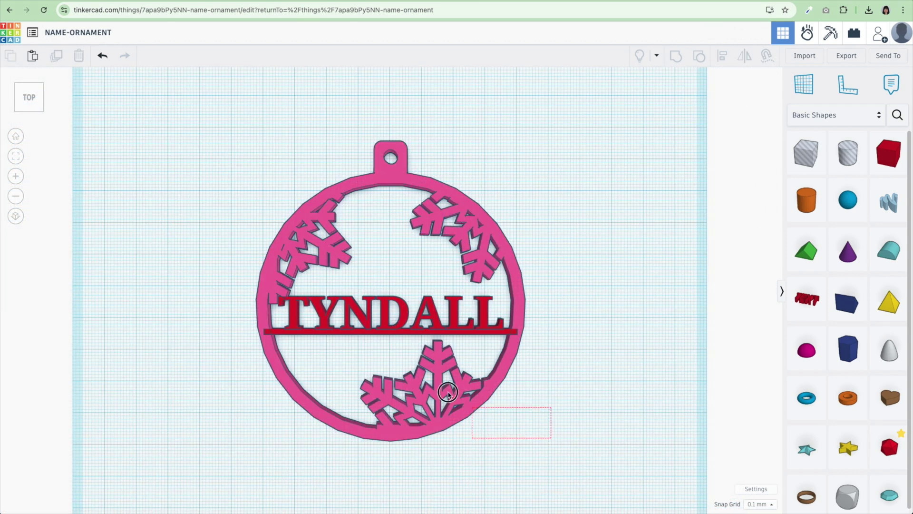
pyautogui.moveTo(447, 393); pyautogui.dragTo(243, 204)
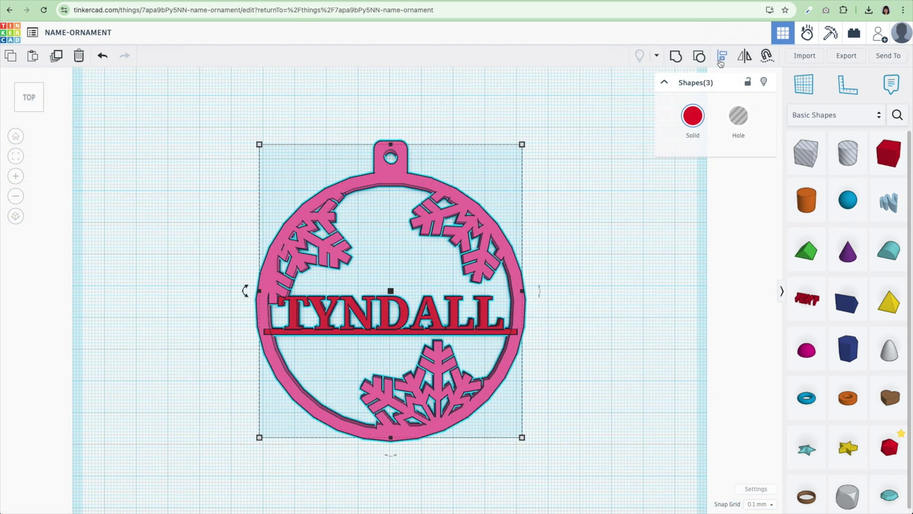
pyautogui.click(721, 62)
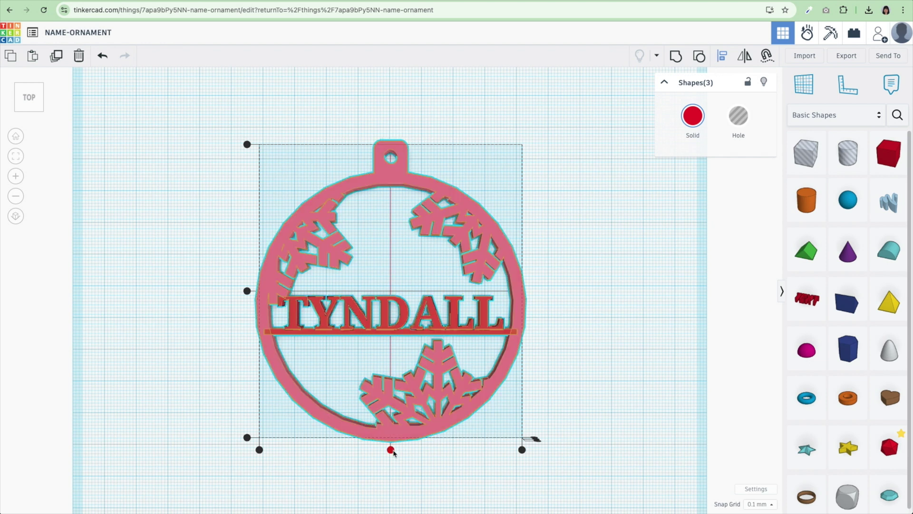
pyautogui.click(391, 450)
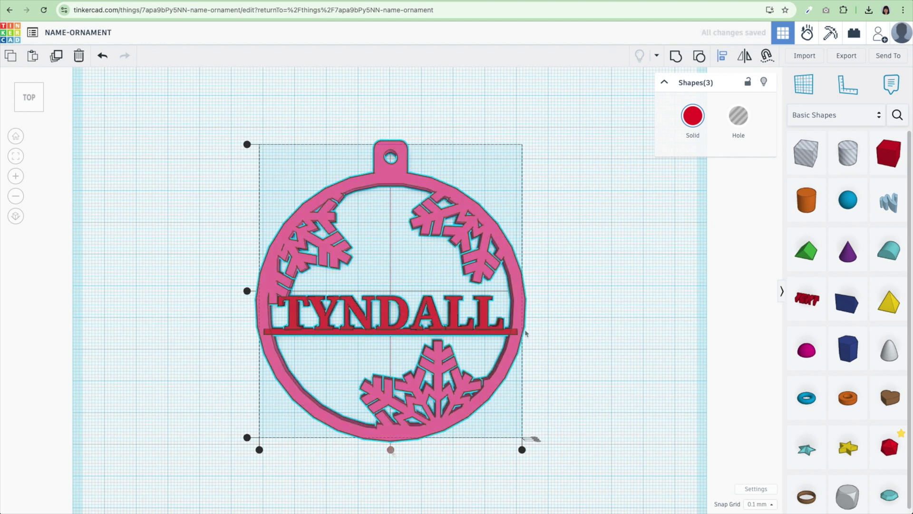
# Group the ring, crossbar and name into a single ornament shape
pyautogui.scroll(2, 567, 329)
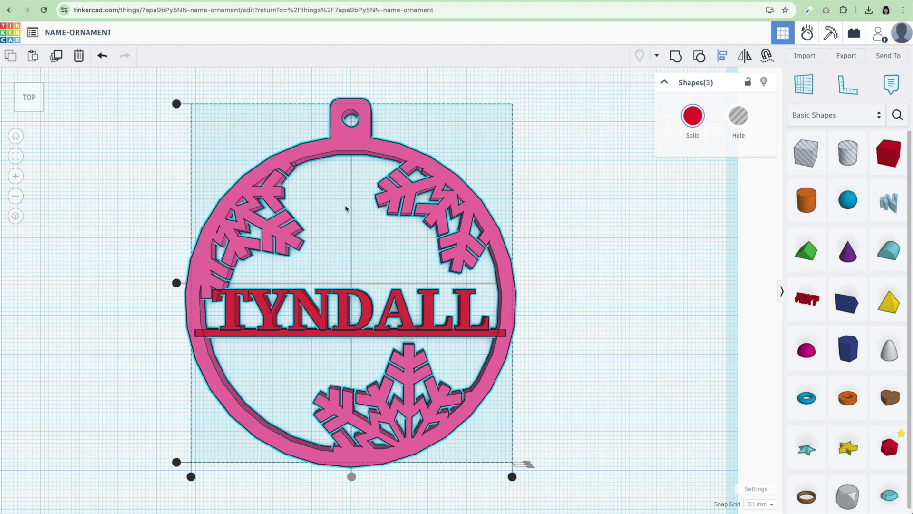
pyautogui.moveTo(135, 116); pyautogui.dragTo(578, 494)
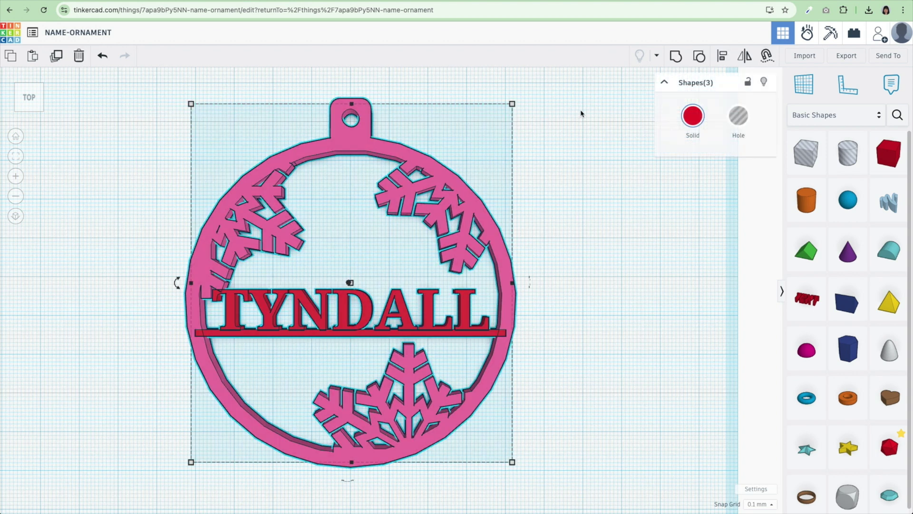
pyautogui.click(675, 56)
pyautogui.click(608, 310)
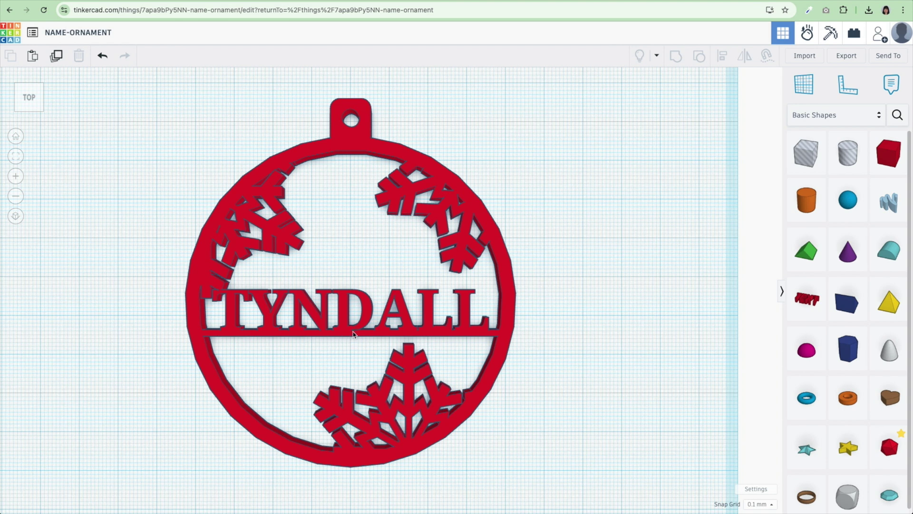
# Rename the design to the recipient's name followed by -ORNAMENT and export everything in it as an STL file
pyautogui.click(61, 32)
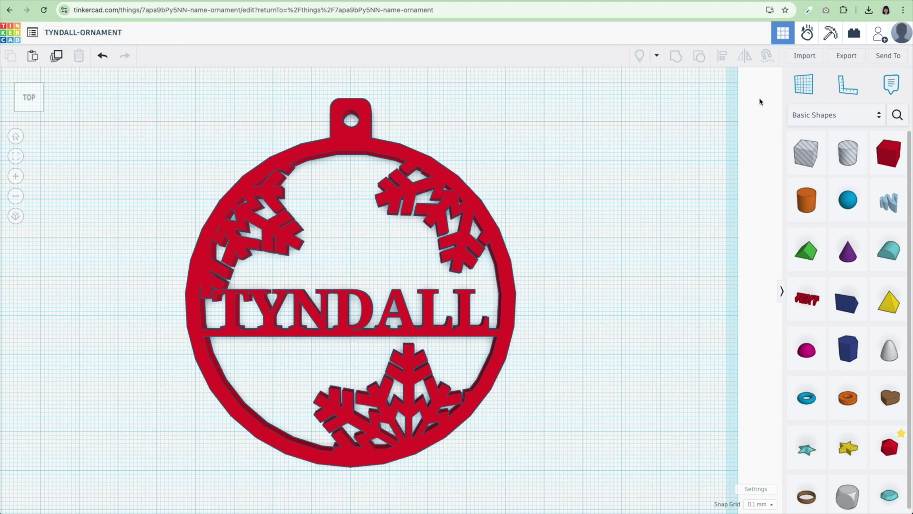
pyautogui.click(840, 61)
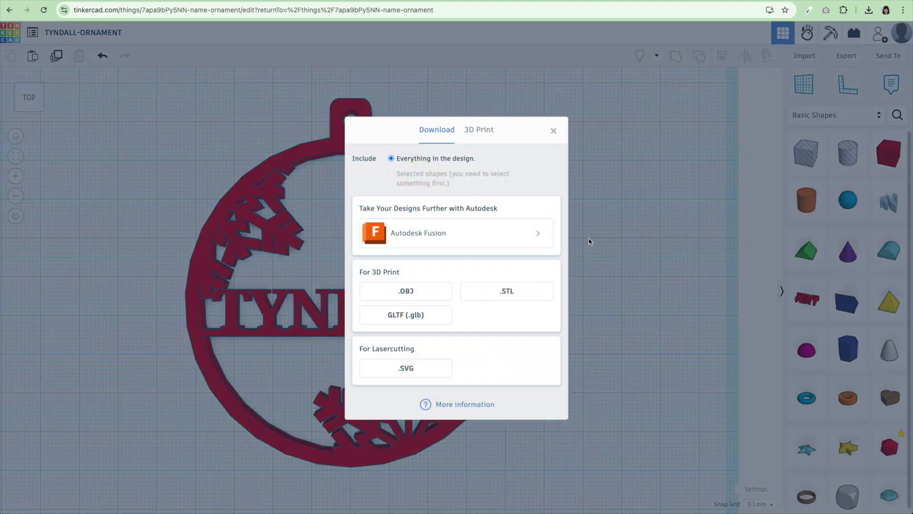
pyautogui.click(521, 291)
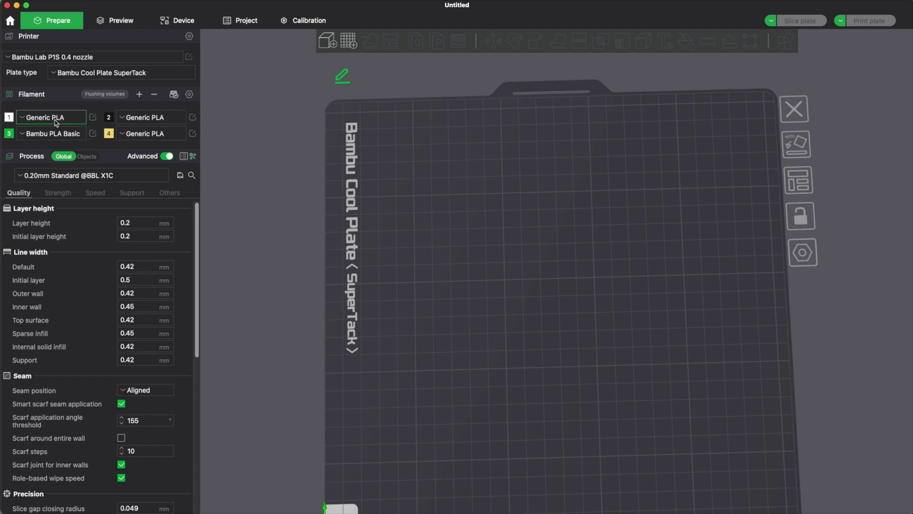
# Import the exported ornament STL file onto the empty build plate
pyautogui.click(9, 118)
pyautogui.moveTo(804, 92); pyautogui.dragTo(602, 164)
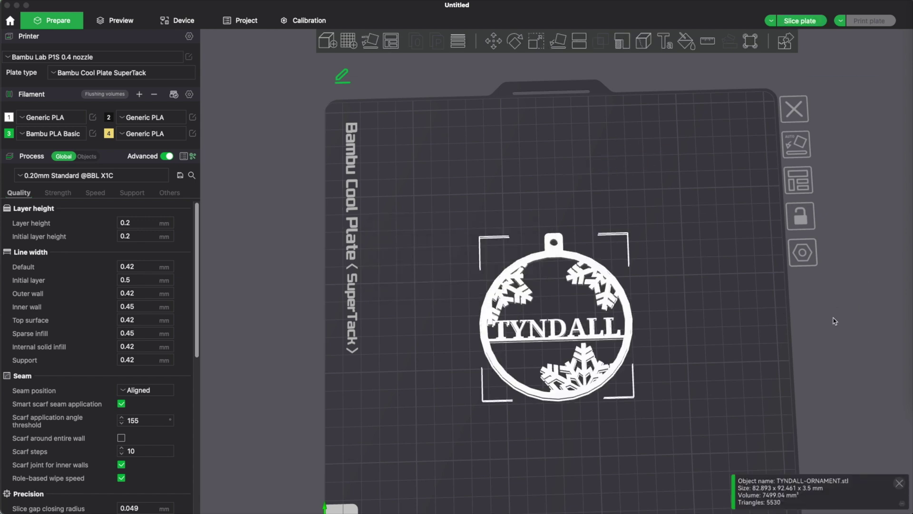
# Rotate the ornament 180° about the Y axis to turn it face down, and slice the plate
pyautogui.moveTo(709, 312); pyautogui.dragTo(678, 279, button='right')
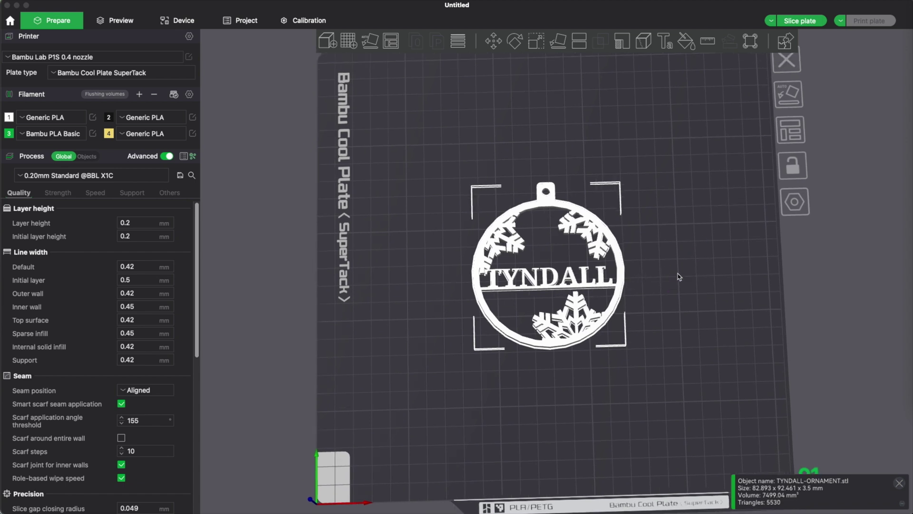
pyautogui.moveTo(680, 275); pyautogui.dragTo(574, 300)
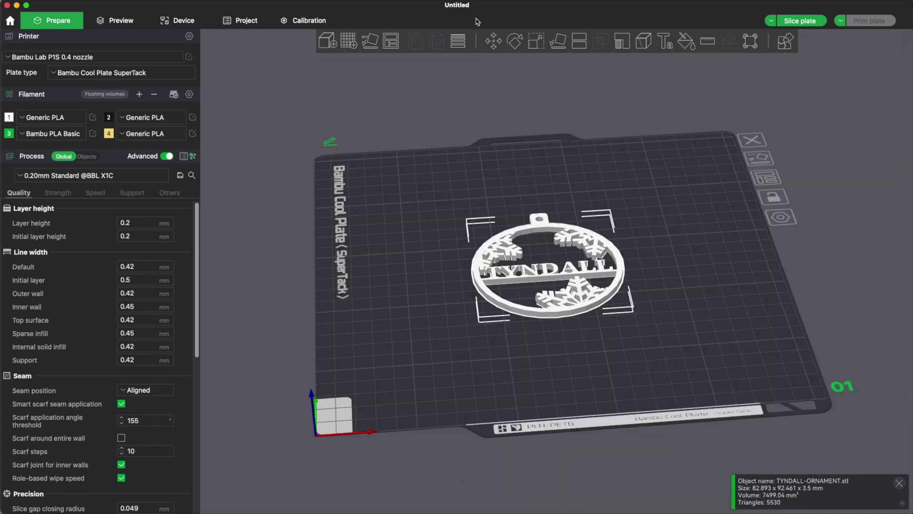
pyautogui.click(517, 50)
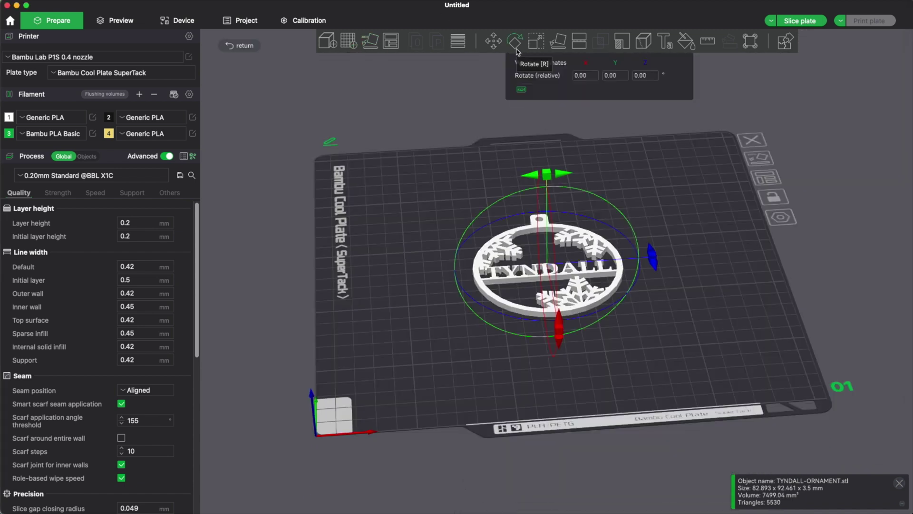
pyautogui.click(607, 77)
pyautogui.write('180')
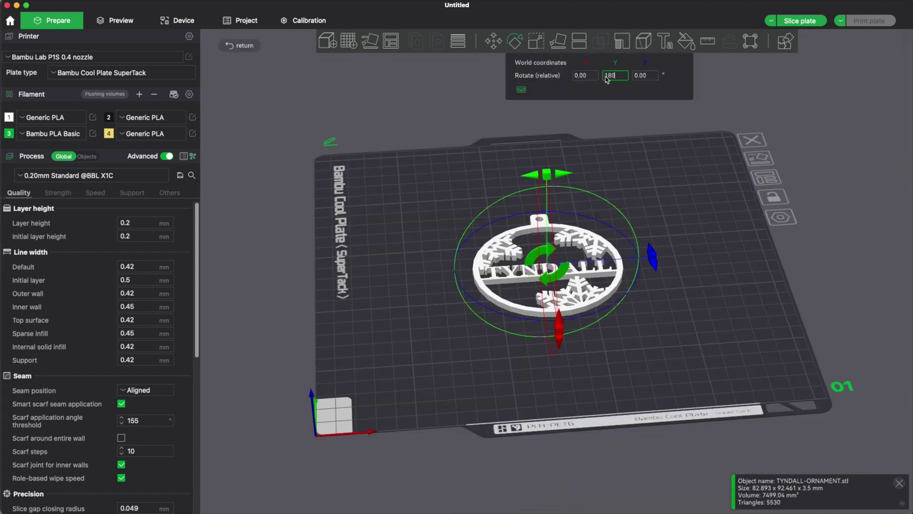
pyautogui.press('Return')
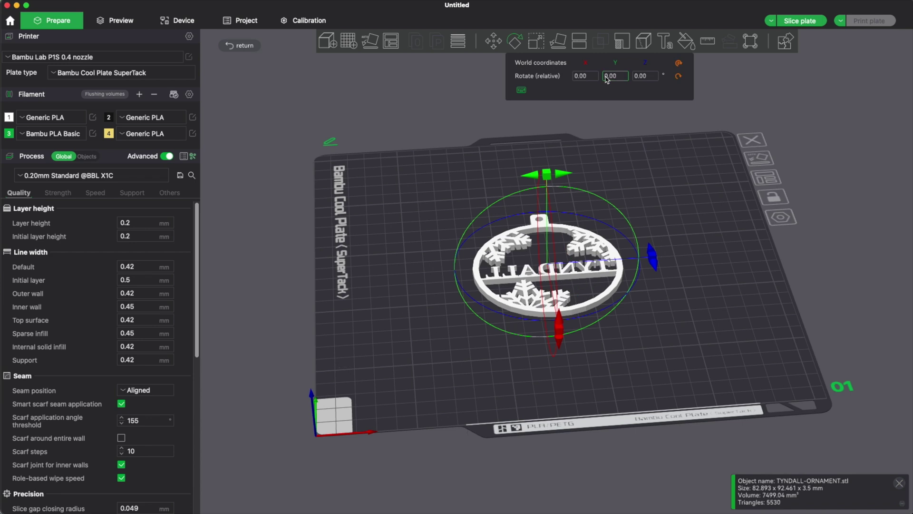
pyautogui.press('Escape')
pyautogui.click(813, 22)
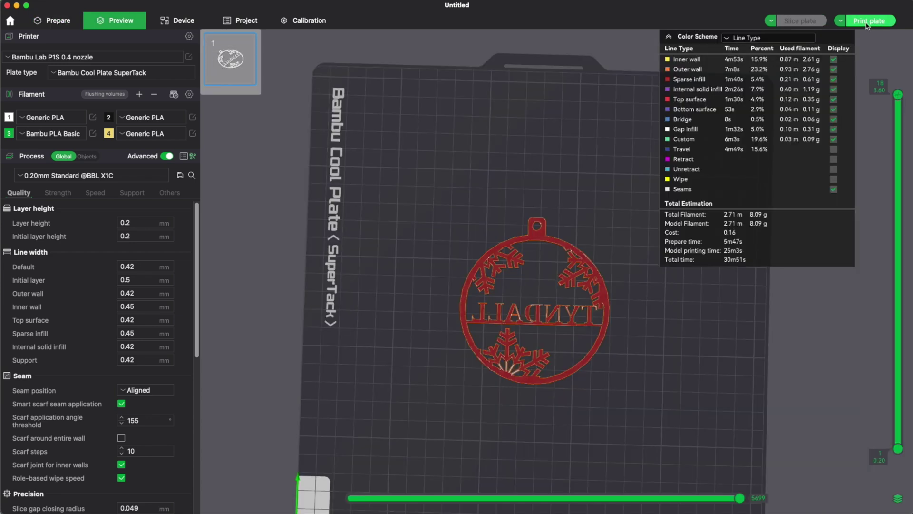